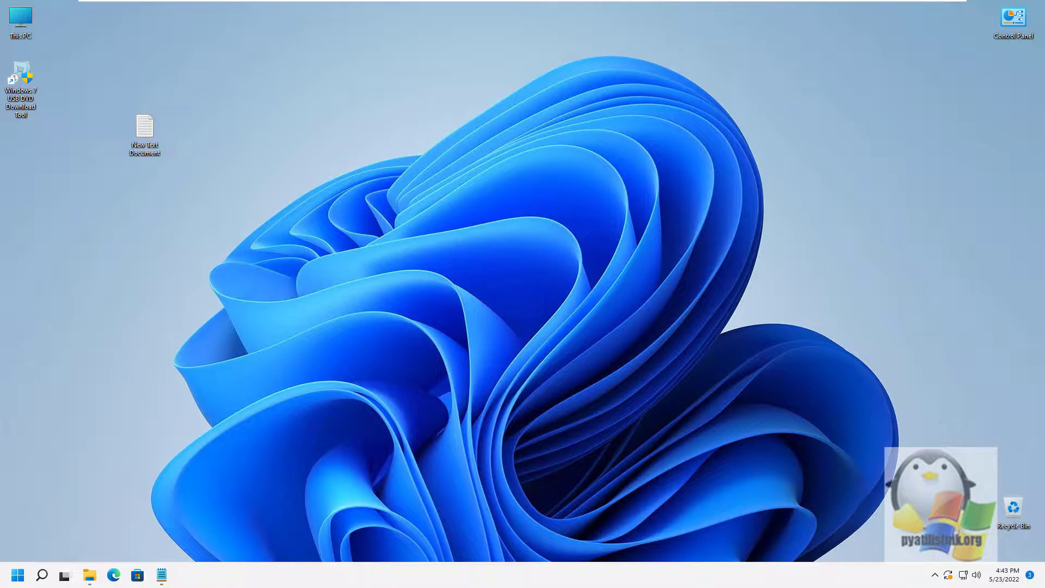
# Step: Copy the GodMode.{ED7BA470-8E54-465E-825C-99712043E01C} line from the Notepad notes, then minimize Notepad
pyautogui.click(162, 574)
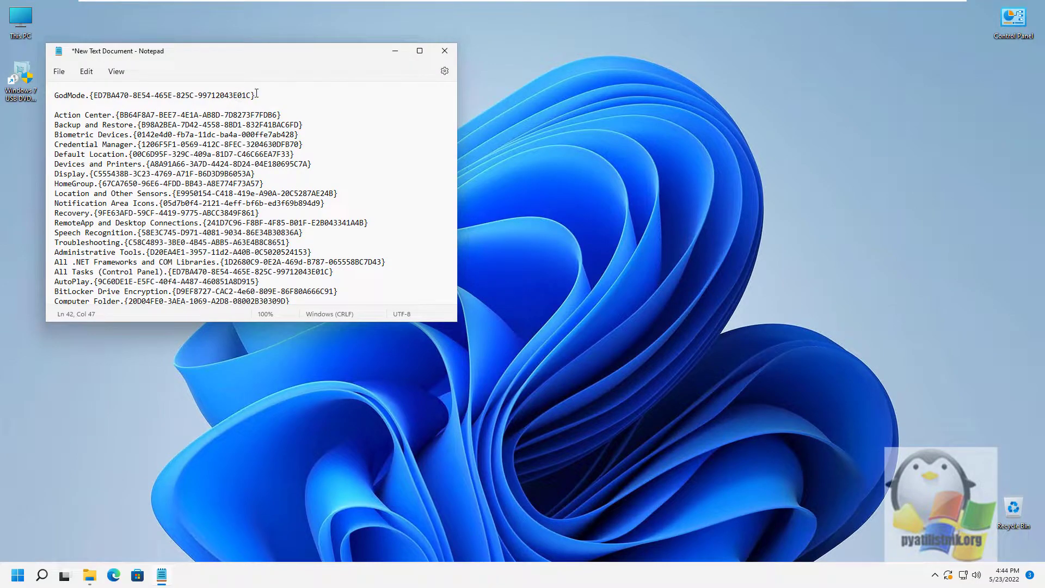
pyautogui.moveTo(256, 95); pyautogui.dragTo(54, 96)
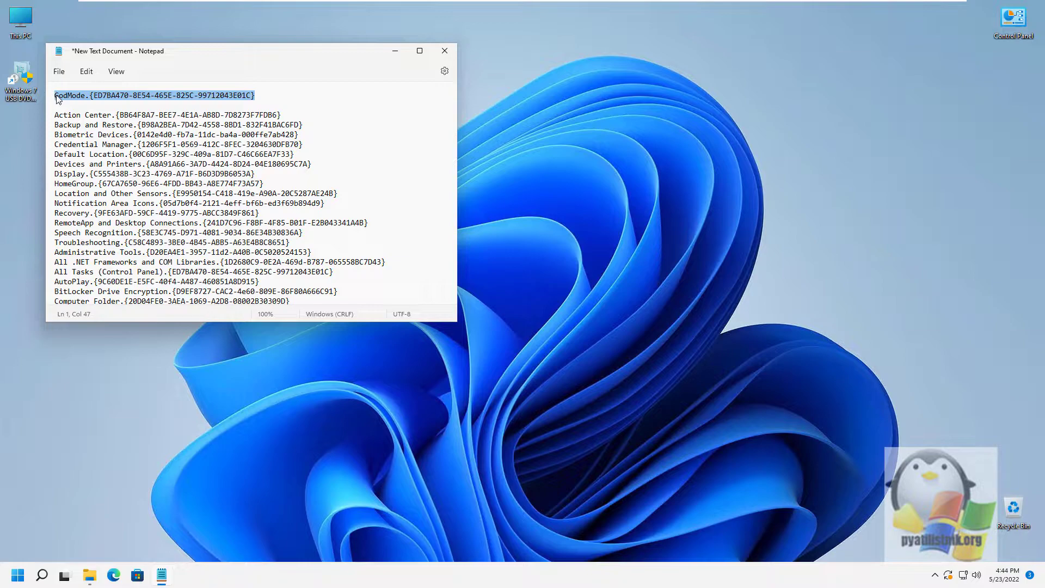
pyautogui.rightClick(60, 96)
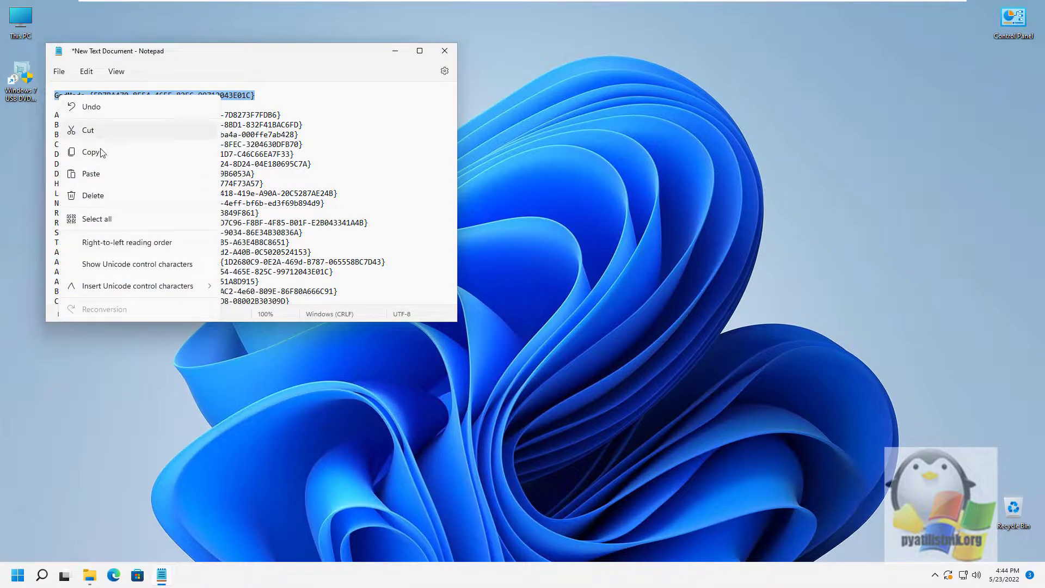
pyautogui.click(101, 157)
pyautogui.click(395, 51)
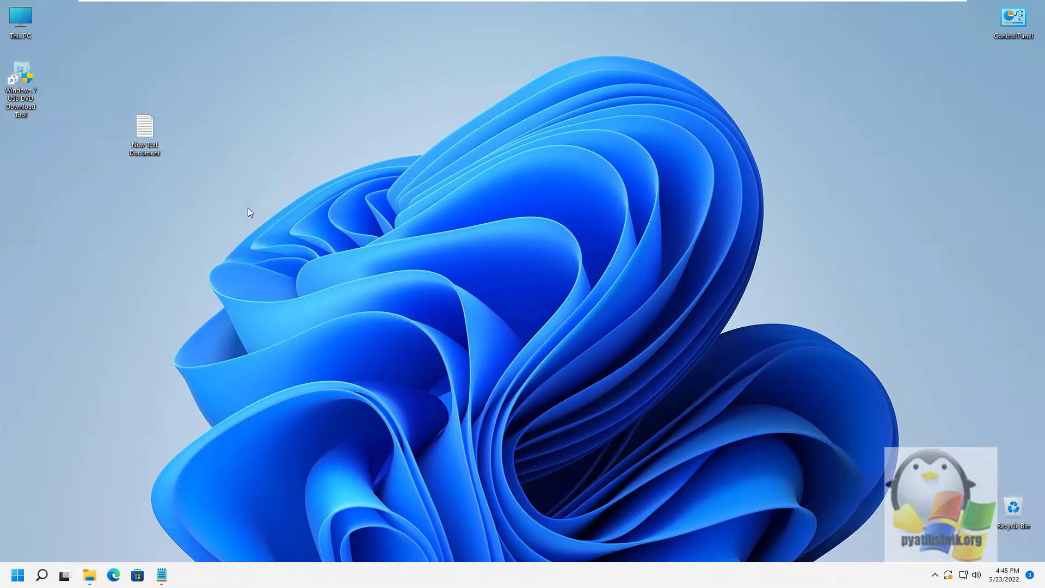
# Step: Create a desktop folder named GodMode.{ED7BA470-8E54-465E-825C-99712043E01C} and drag it below New Text Document
pyautogui.rightClick(247, 201)
pyautogui.moveTo(319, 268)
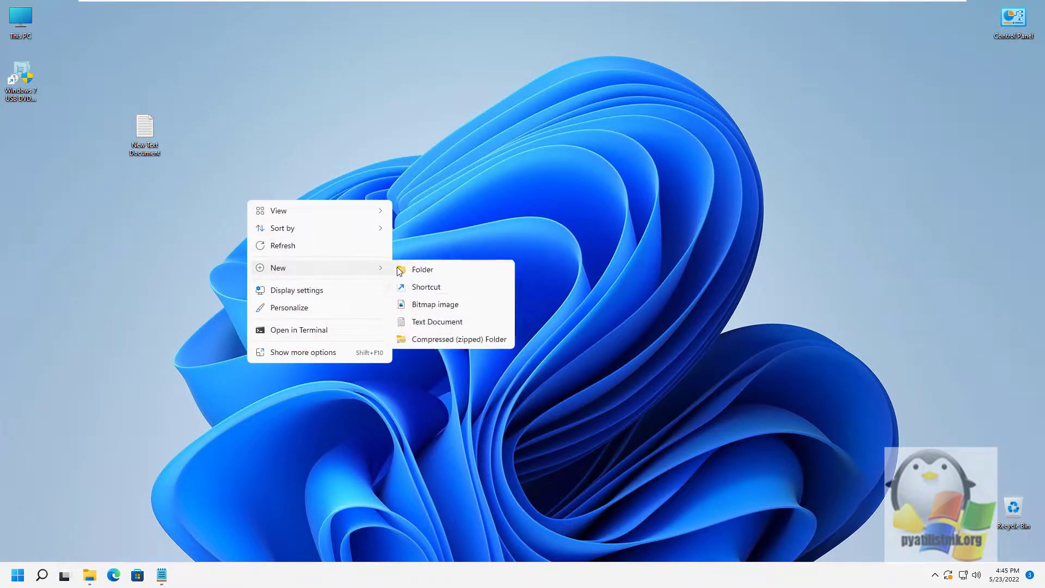
pyautogui.click(419, 269)
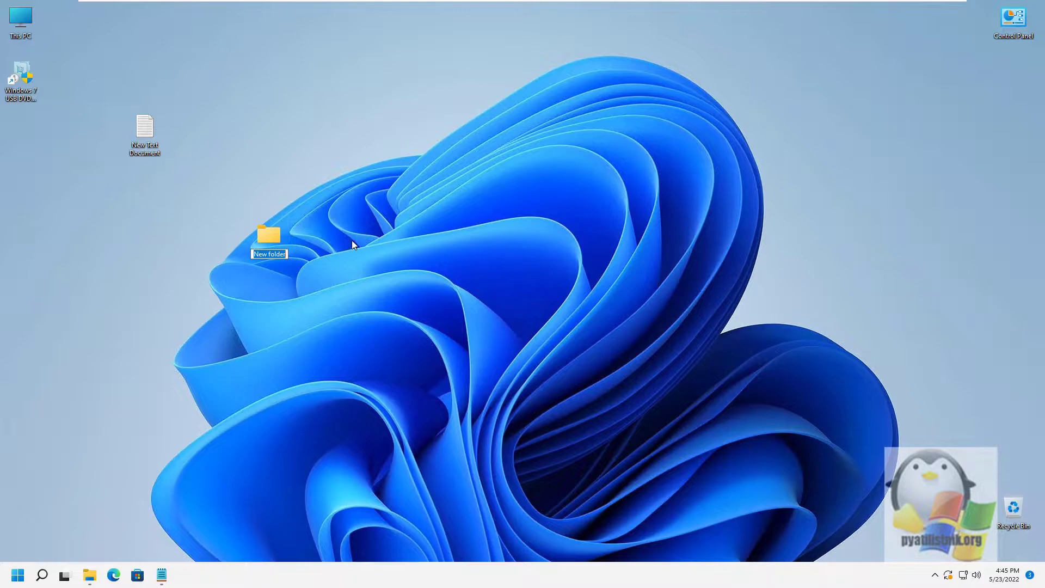
pyautogui.hotkey('ctrl', 'v')
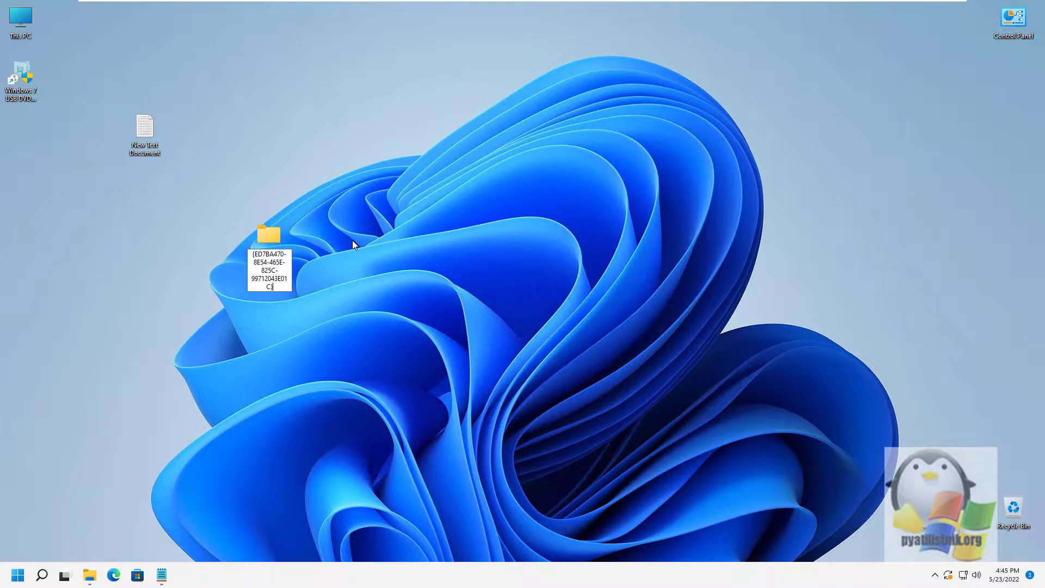
pyautogui.press('Return')
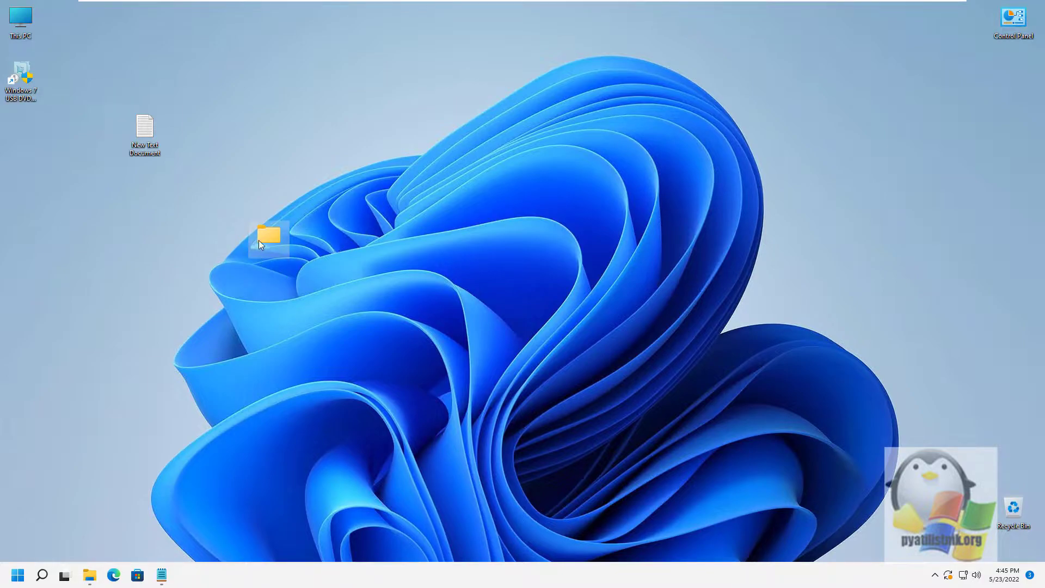
pyautogui.moveTo(259, 240); pyautogui.dragTo(226, 182)
# Step: Open the GodMode folder maximized and scroll through its 203 settings items
pyautogui.doubleClick(227, 181)
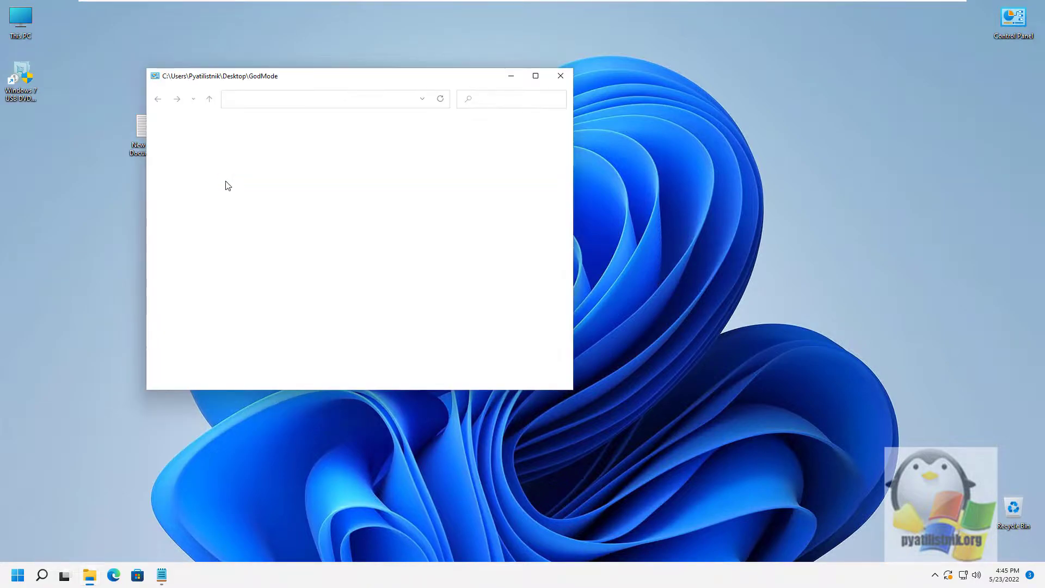
pyautogui.click(535, 76)
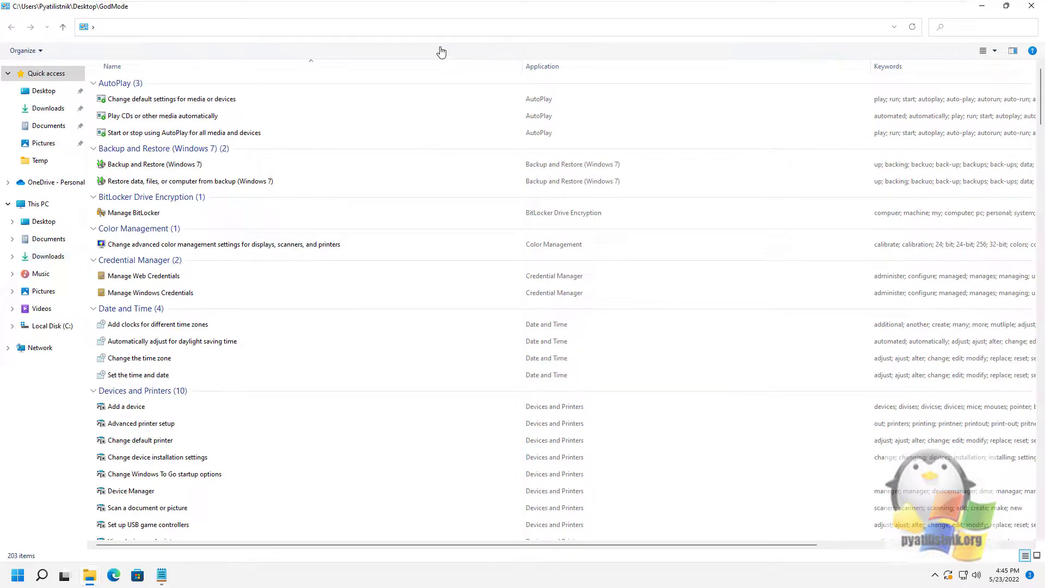
pyautogui.scroll(-5, 410, 125)
pyautogui.scroll(-1, 410, 127)
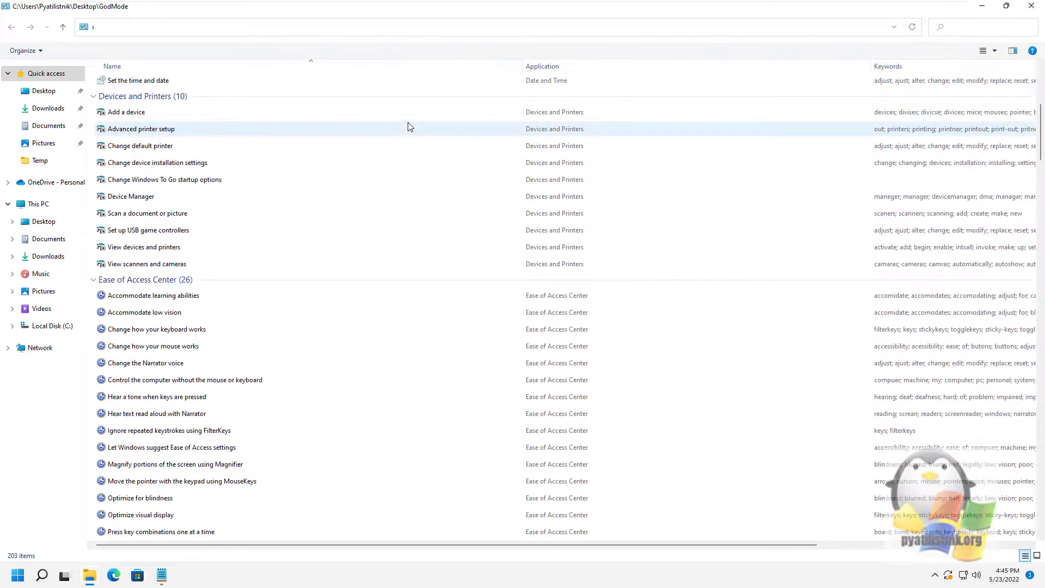
pyautogui.scroll(-13, 410, 127)
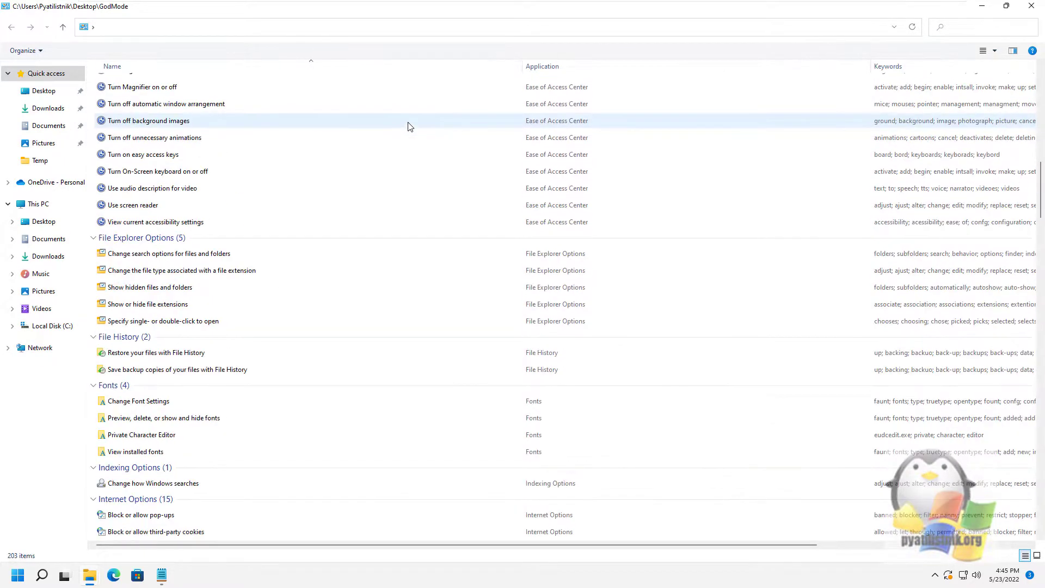
pyautogui.scroll(-7, 410, 126)
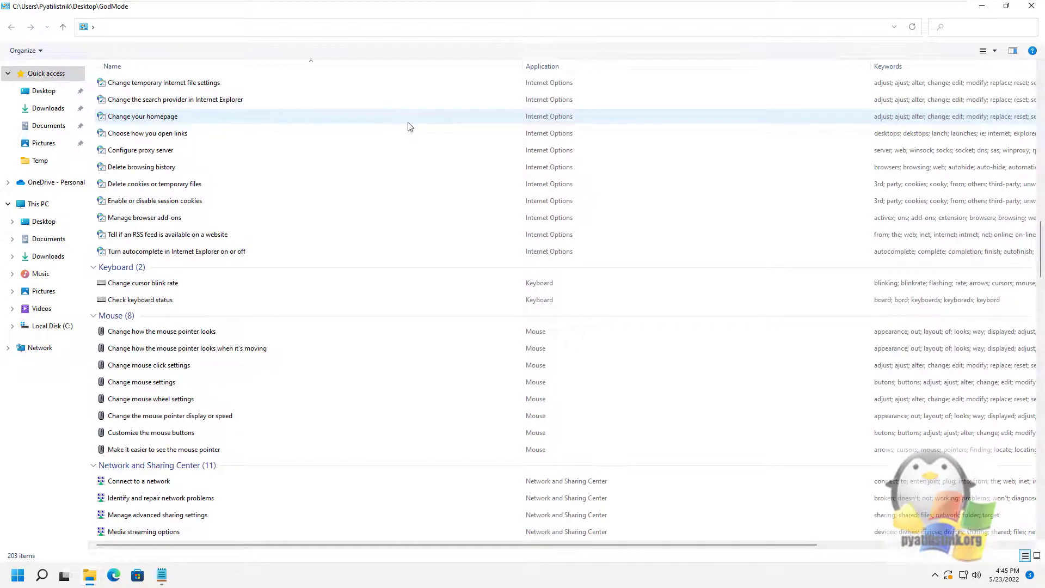
pyautogui.scroll(-3, 410, 126)
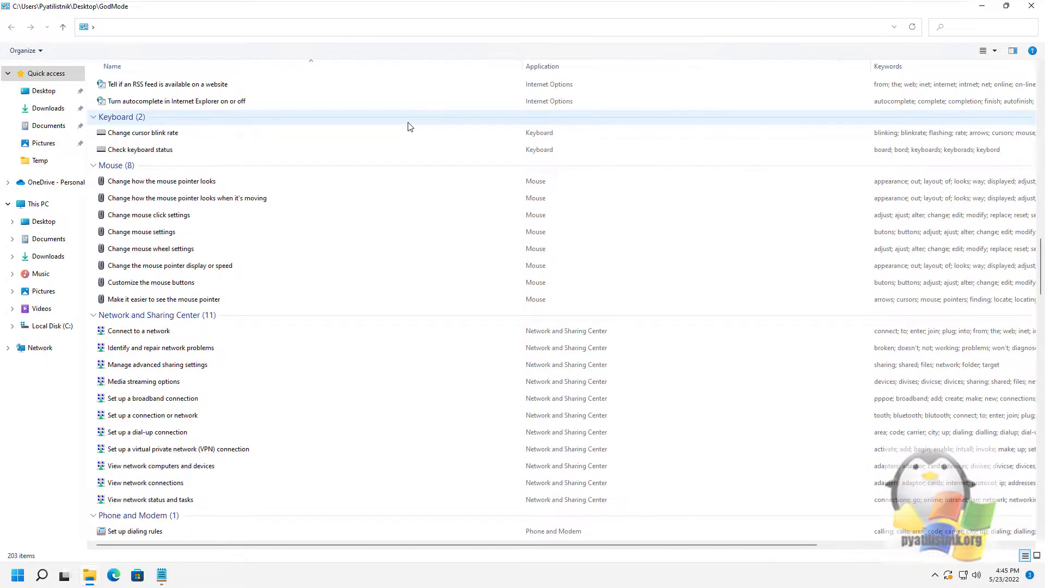
pyautogui.scroll(-4, 410, 126)
pyautogui.scroll(-2, 410, 126)
pyautogui.scroll(-3, 409, 126)
pyautogui.scroll(-3, 410, 126)
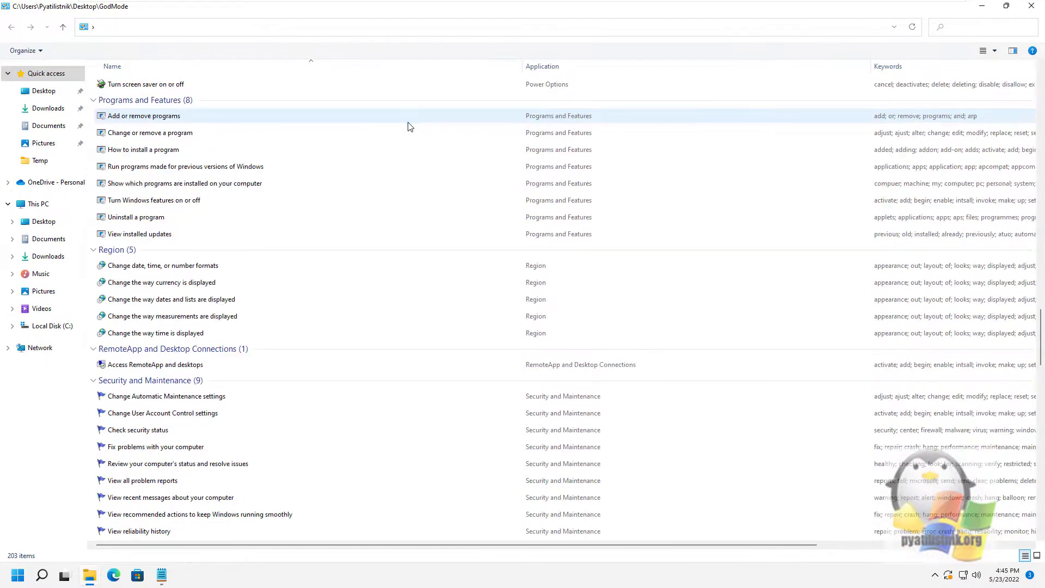
pyautogui.scroll(-2, 410, 126)
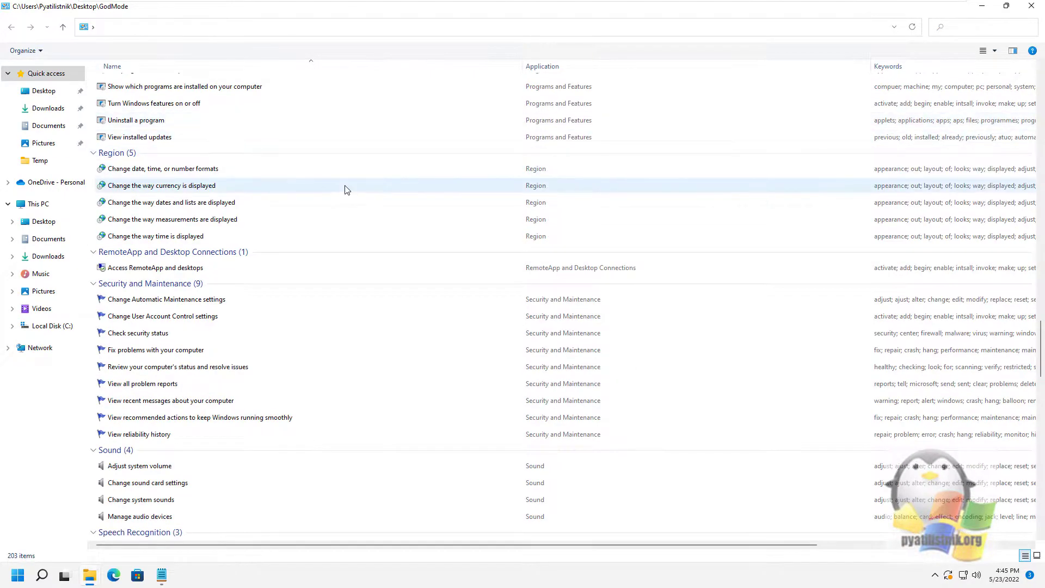
pyautogui.scroll(-5, 341, 197)
pyautogui.scroll(-16, 342, 202)
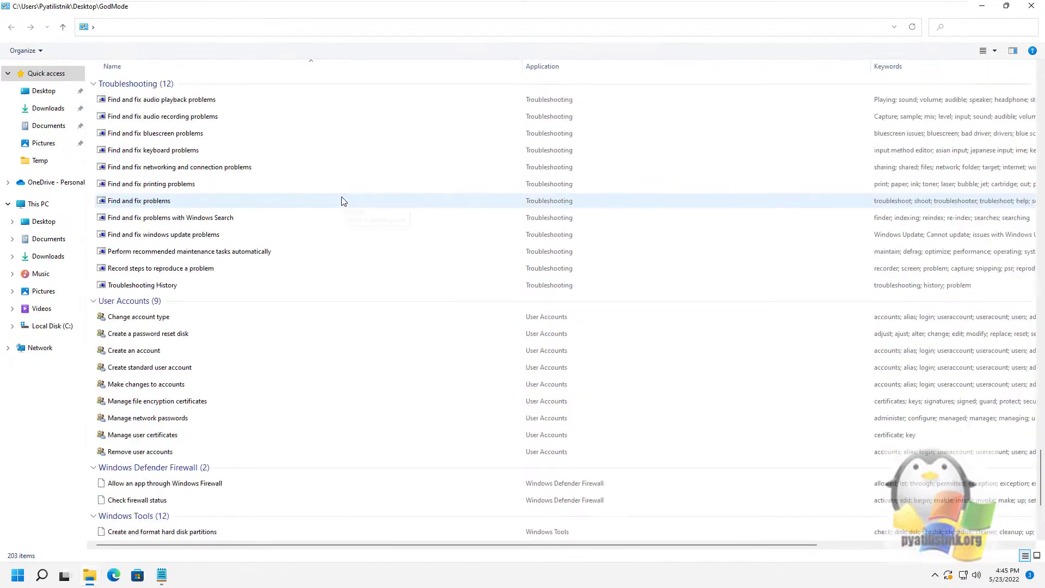
# Step: Narrow the Application and Name columns, then launch Manage user certificates
pyautogui.moveTo(870, 65); pyautogui.dragTo(641, 68)
pyautogui.moveTo(527, 66); pyautogui.dragTo(345, 65)
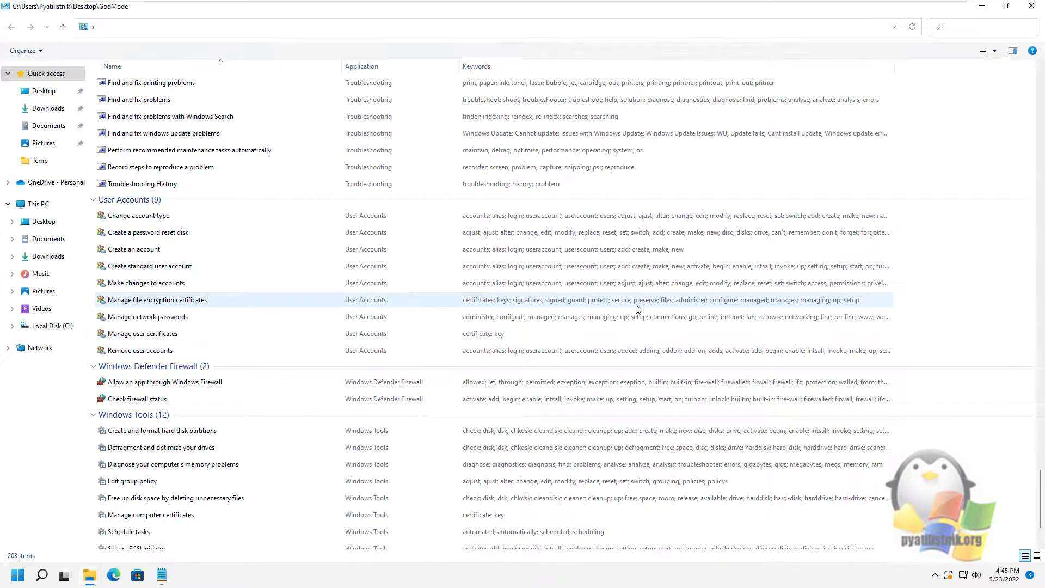
pyautogui.doubleClick(168, 336)
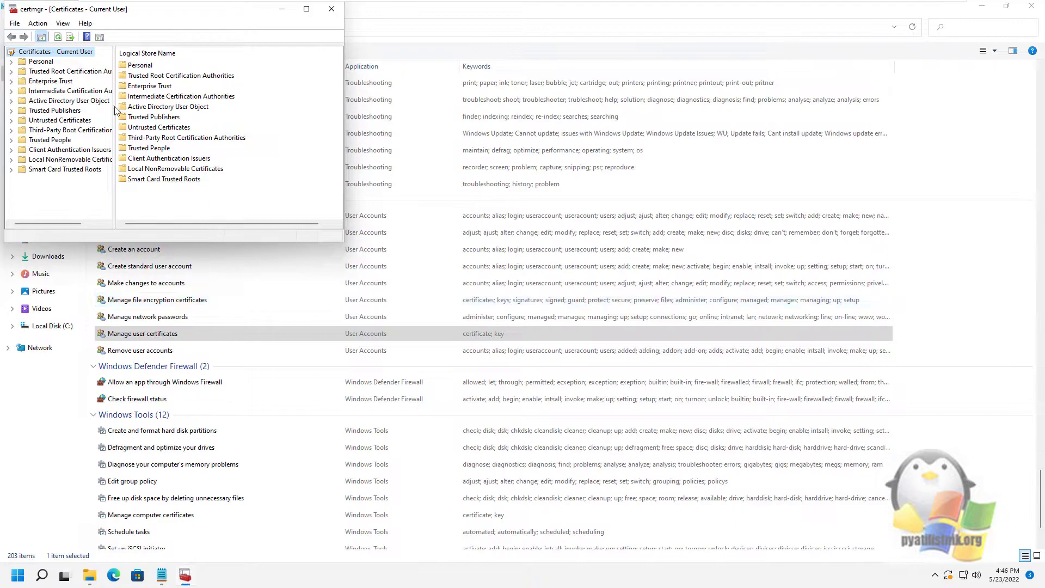
pyautogui.click(48, 62)
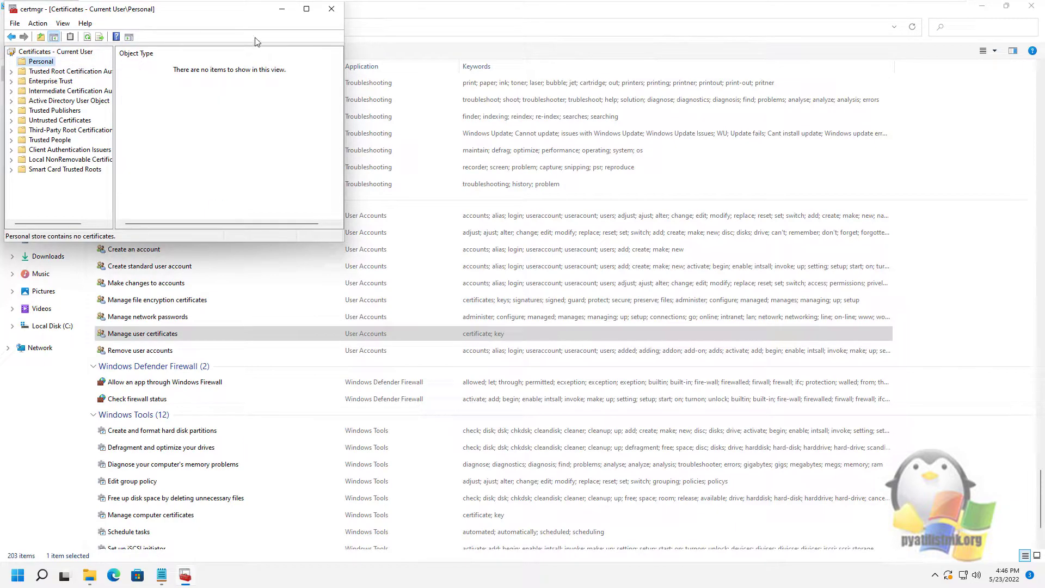
pyautogui.click(333, 13)
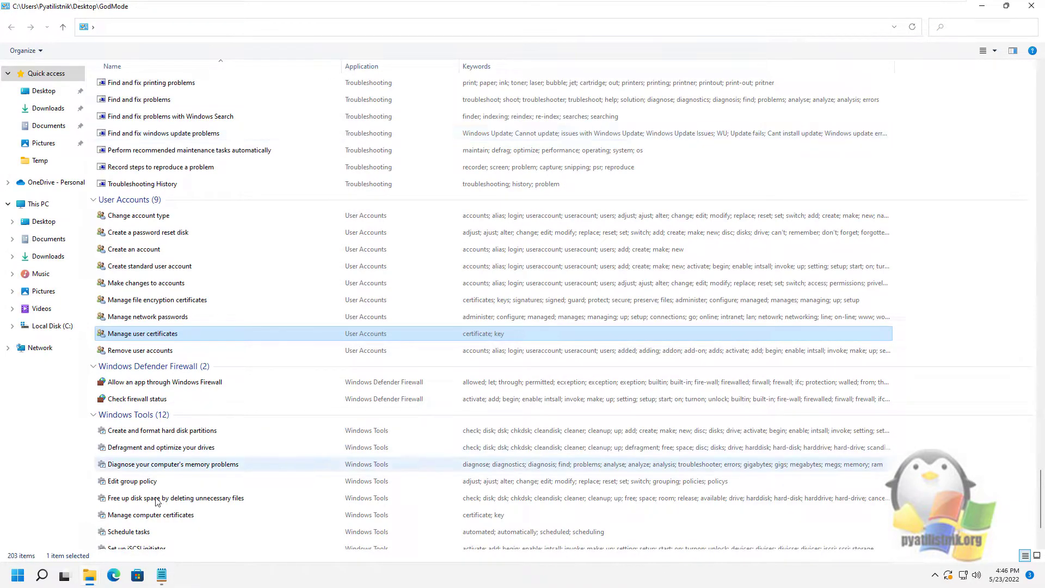
# Step: Close the GodMode window and copy the shell:::{ED7BA470-8E54-465E-825C-99712043E01C} line from Notepad
pyautogui.click(1037, 7)
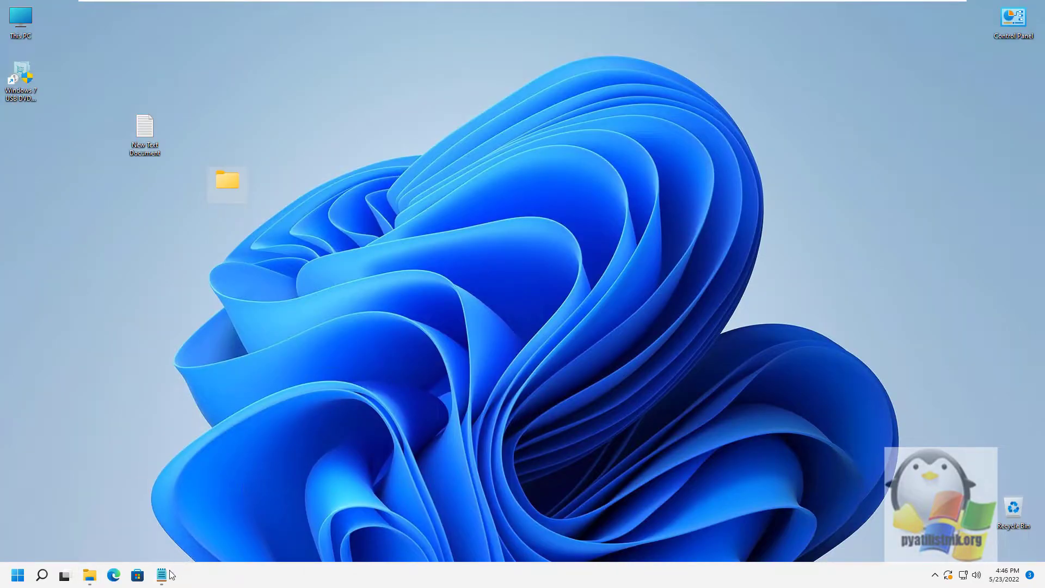
pyautogui.click(161, 575)
pyautogui.scroll(-2, 305, 221)
pyautogui.scroll(-4, 305, 220)
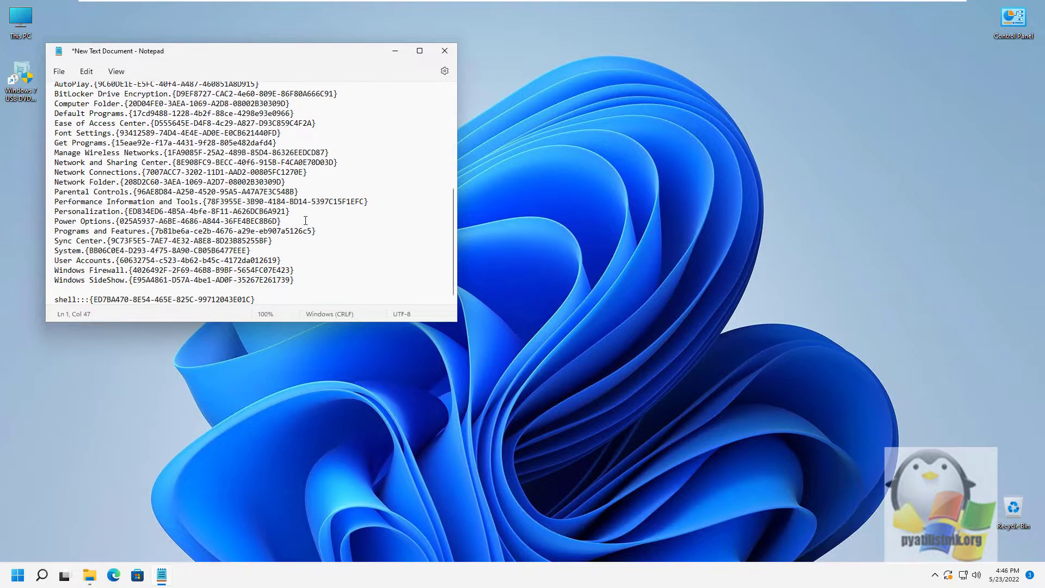
pyautogui.moveTo(264, 298); pyautogui.dragTo(57, 304)
pyautogui.rightClick(57, 299)
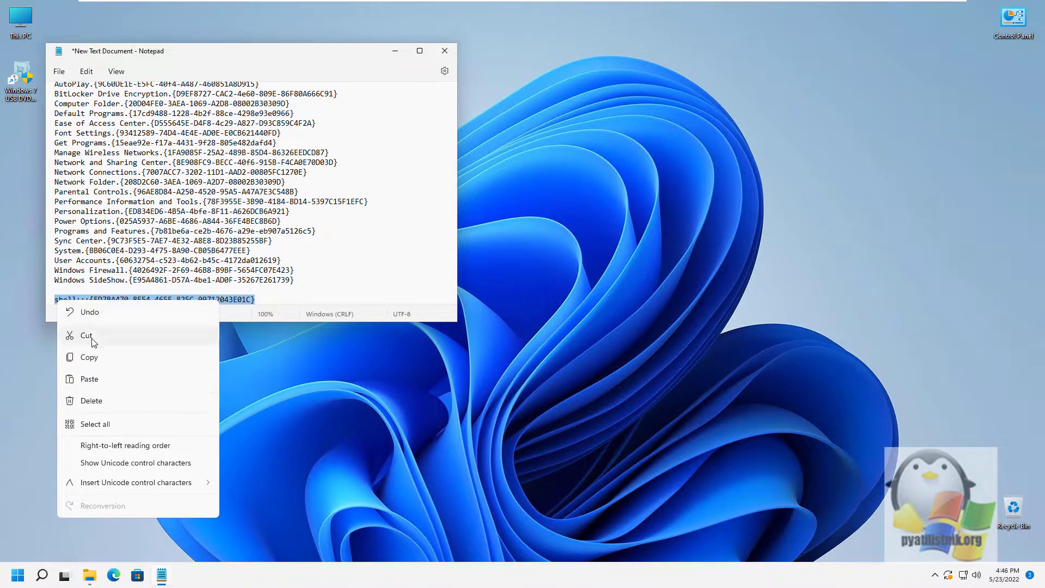
pyautogui.click(103, 361)
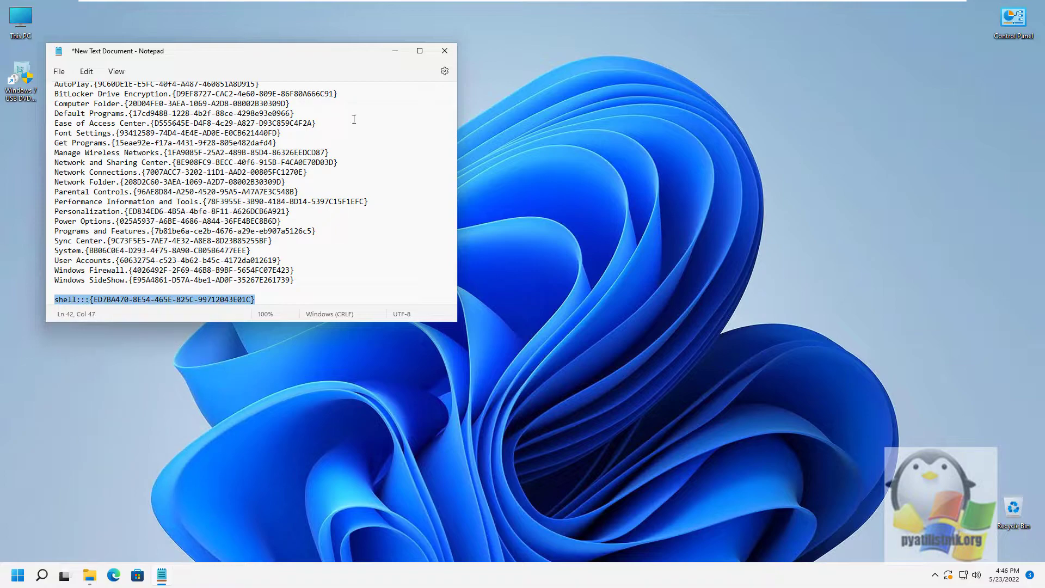
# Step: Run shell:::{ED7BA470-8E54-465E-825C-99712043E01C} from the Win+X Run box, then minimize All Tasks
pyautogui.click(396, 51)
pyautogui.rightClick(18, 575)
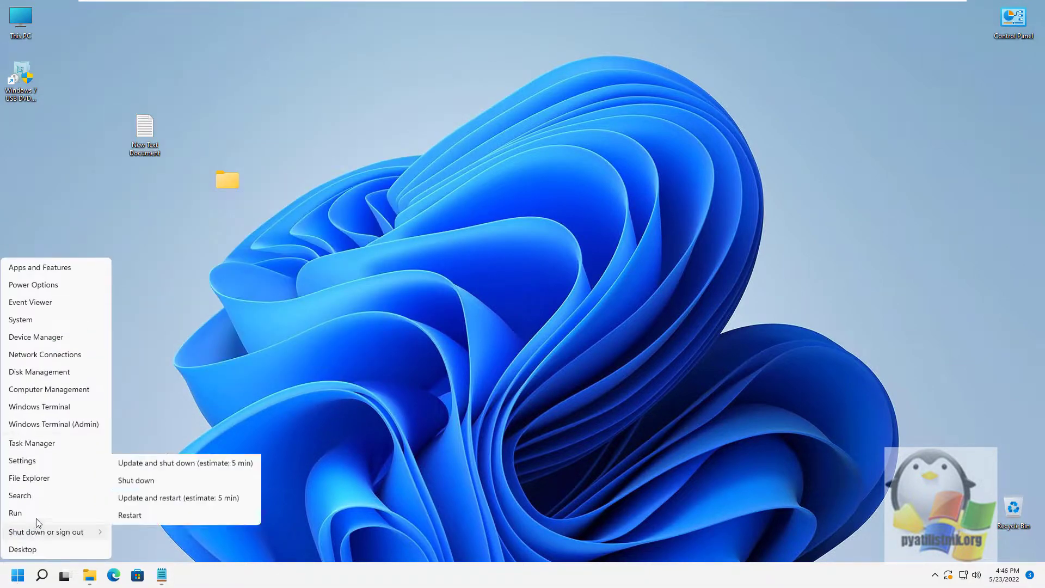
pyautogui.click(37, 515)
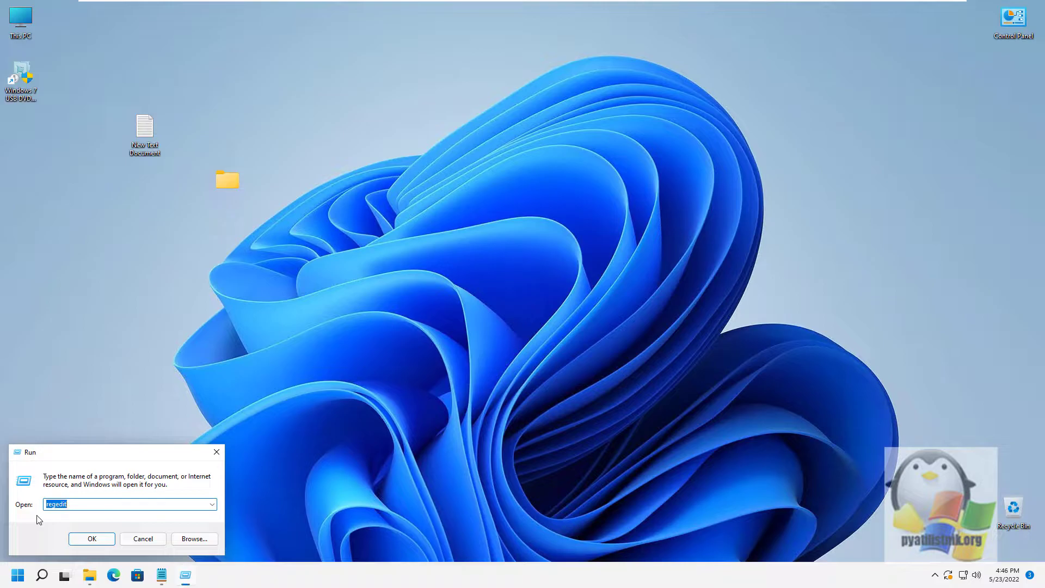
pyautogui.hotkey('ctrl', 'v')
pyautogui.press('Return')
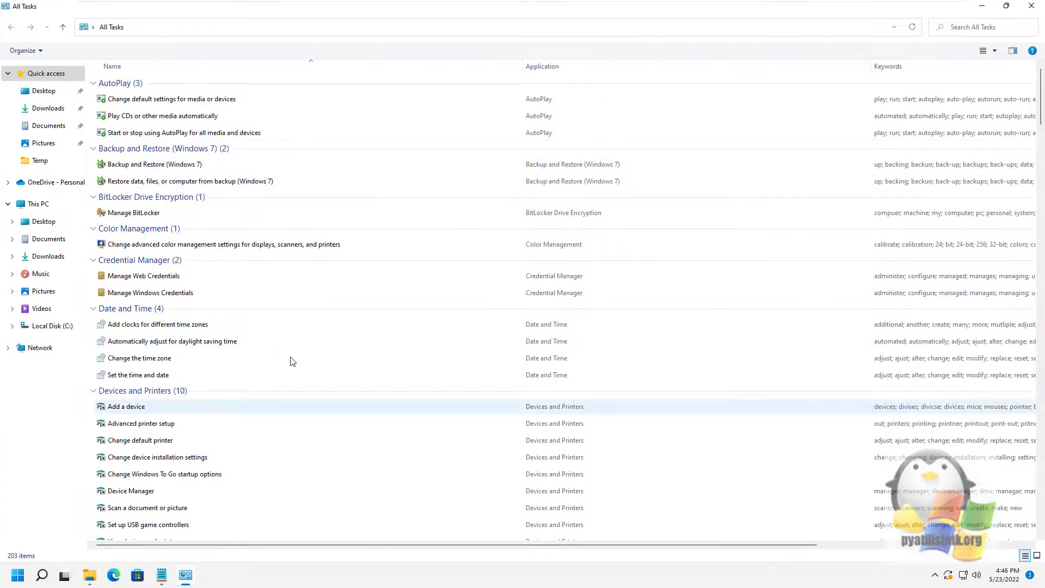
pyautogui.click(982, 7)
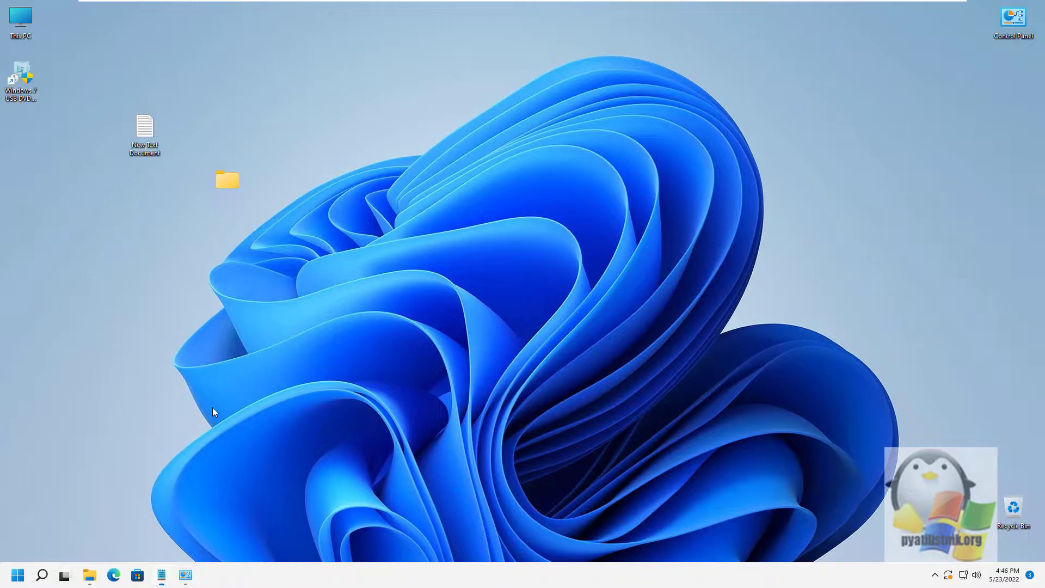
# Step: Select the Programs and Features GUID line in Notepad and delete the Computer Folder desktop folder
pyautogui.click(161, 575)
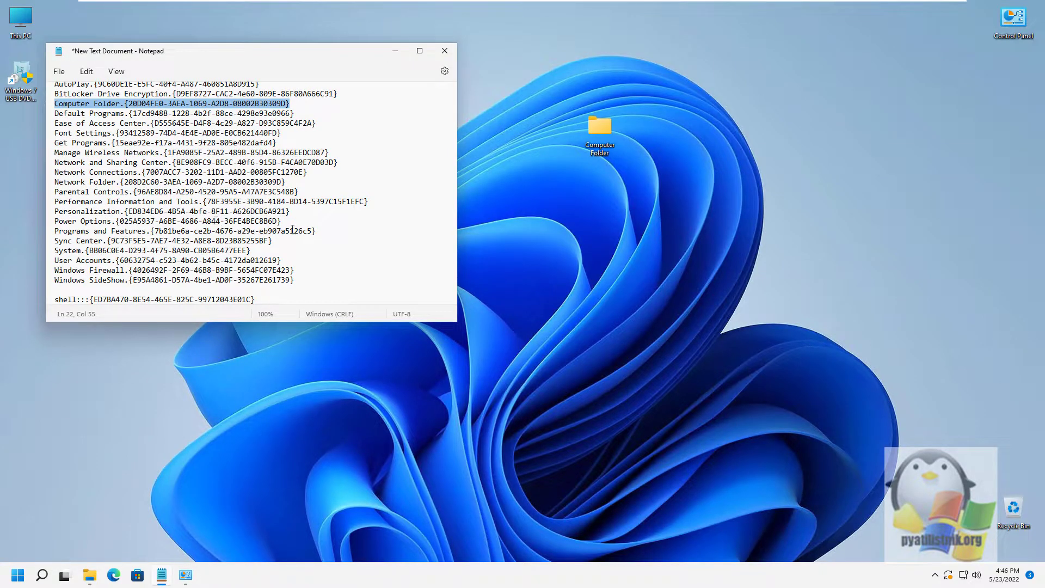
pyautogui.moveTo(316, 231); pyautogui.dragTo(52, 232)
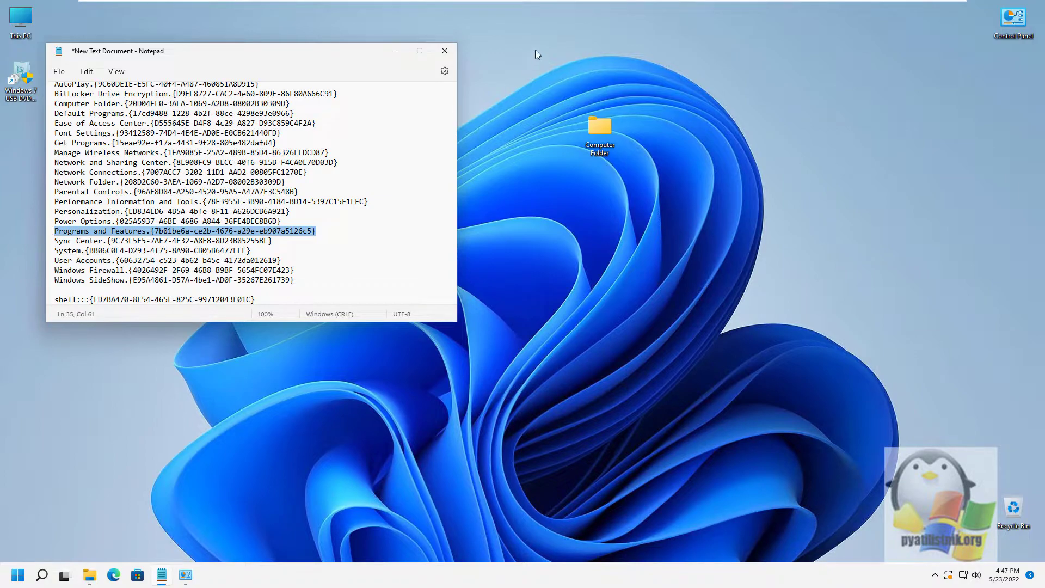
pyautogui.click(396, 52)
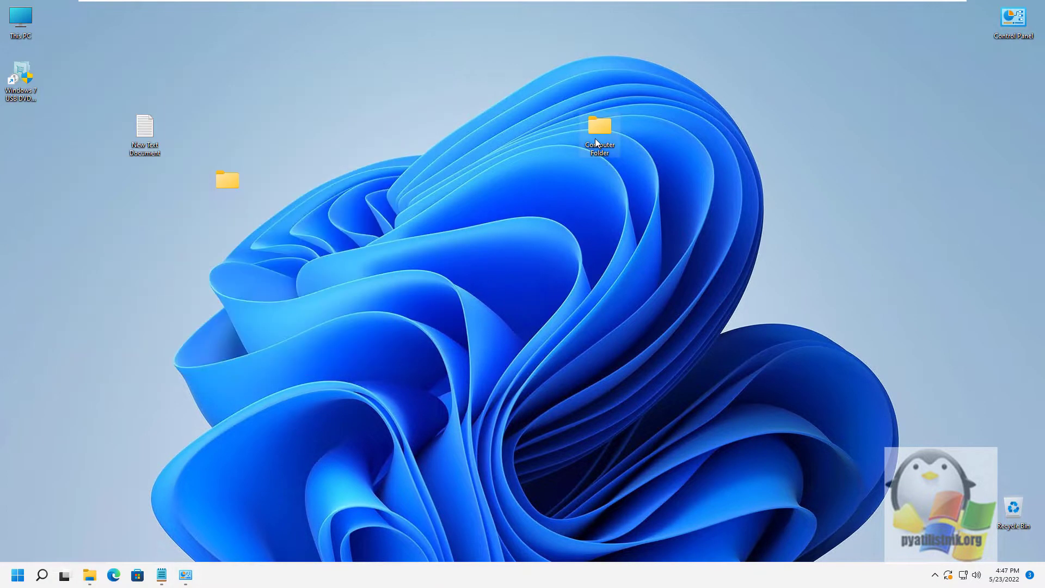
pyautogui.press('Delete')
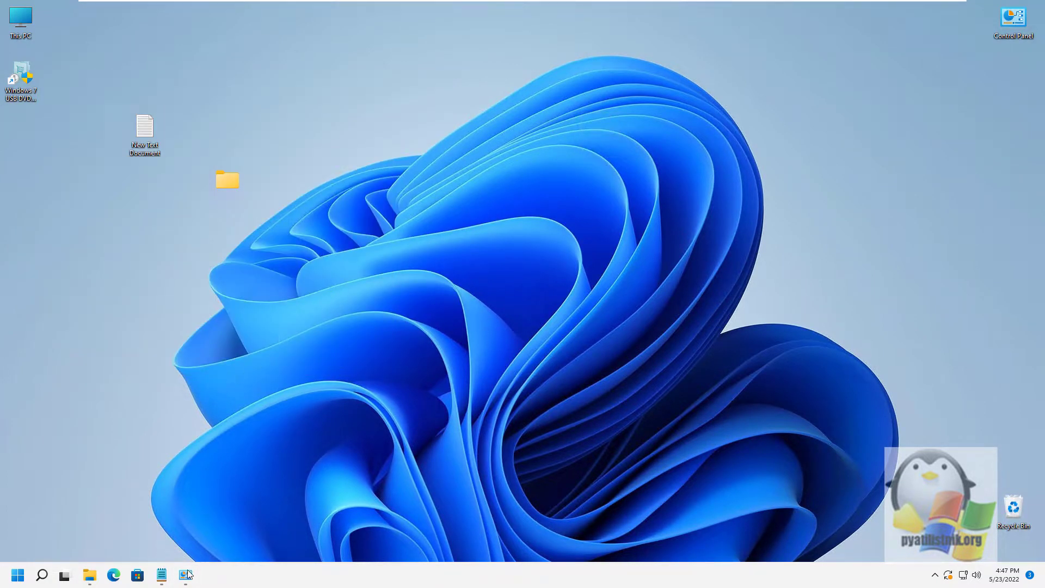
pyautogui.click(186, 576)
pyautogui.click(186, 575)
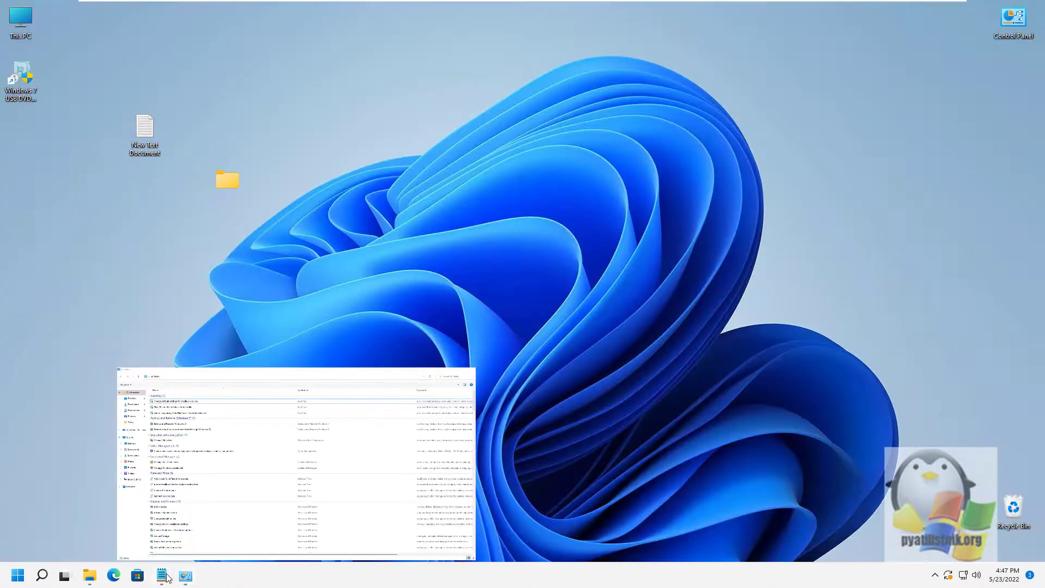
# Step: Copy the Programs and Features GUID line from Notepad and minimize it
pyautogui.click(162, 575)
pyautogui.rightClick(232, 238)
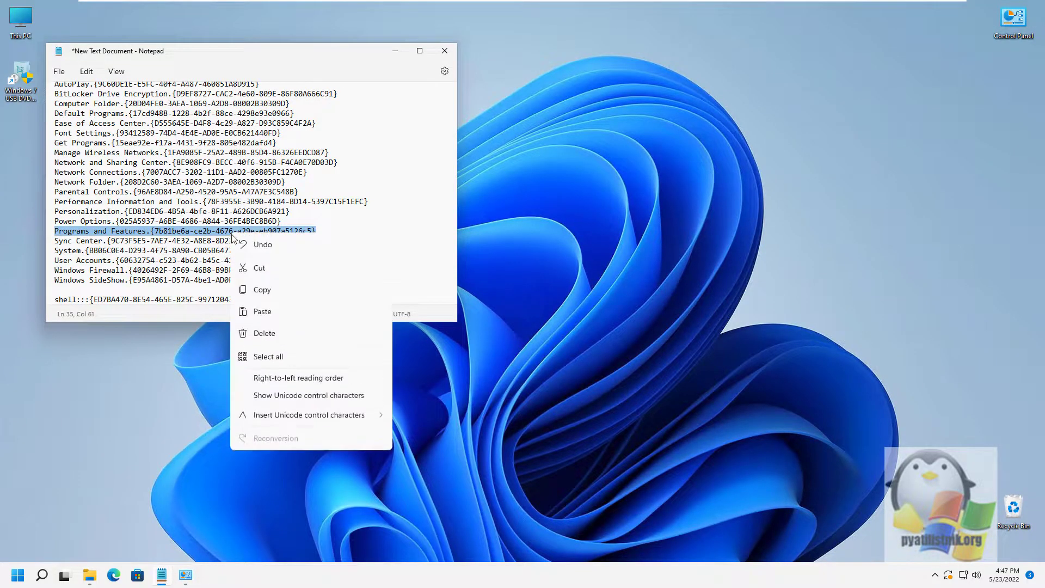
pyautogui.click(265, 290)
pyautogui.click(395, 51)
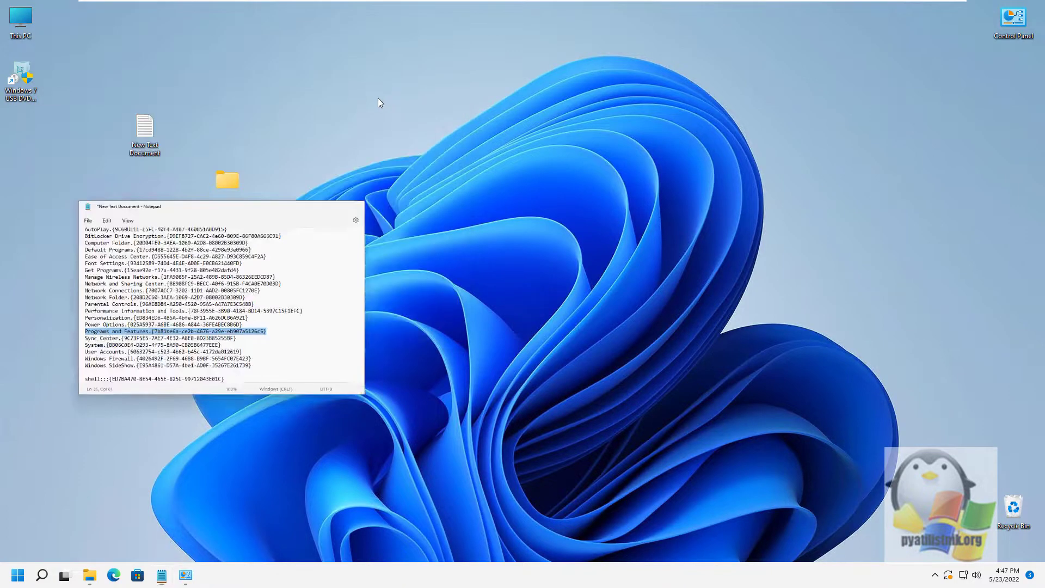
# Step: Create a Programs and Features.{7b81be6a-ce2b-4676-a29e-eb907a5126c5} desktop folder and open it
pyautogui.rightClick(382, 129)
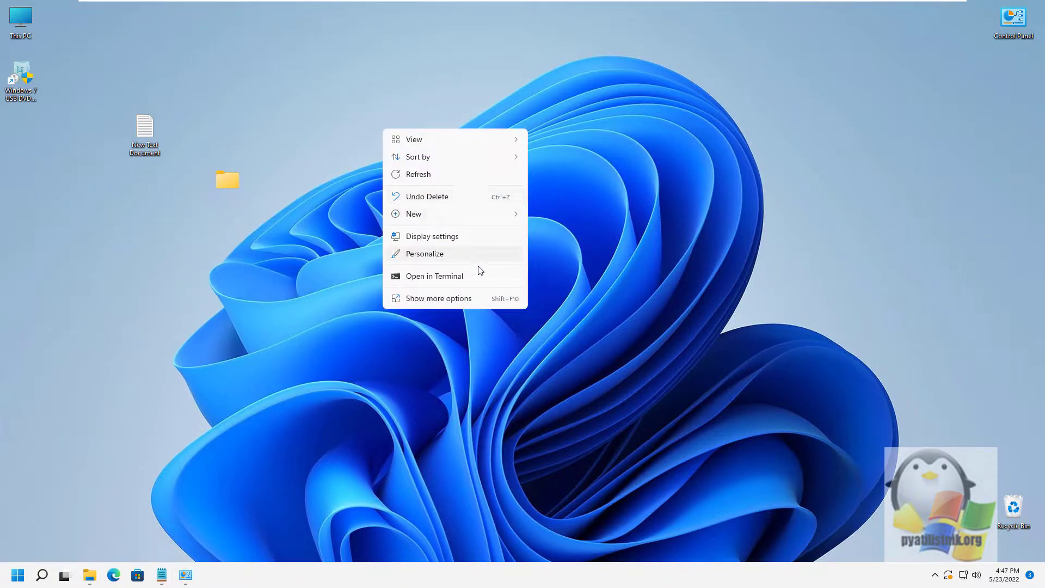
pyautogui.moveTo(492, 213)
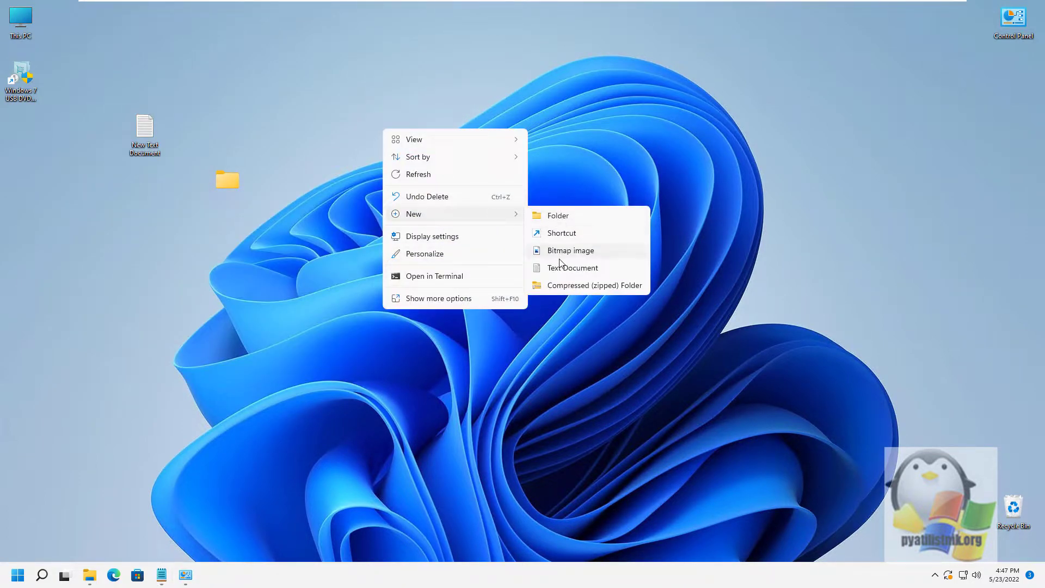
pyautogui.click(564, 218)
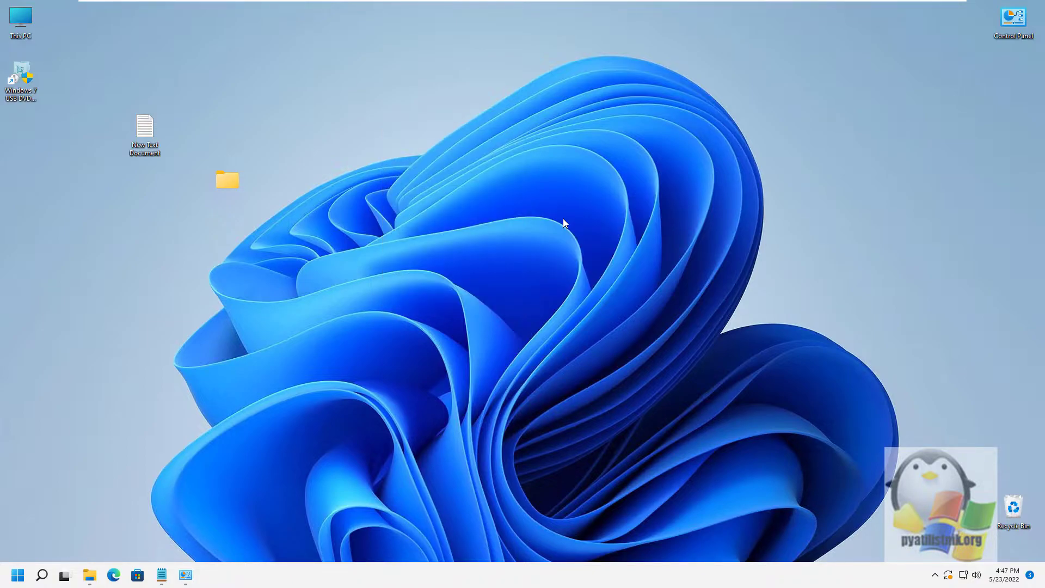
pyautogui.hotkey('ctrl', 'v')
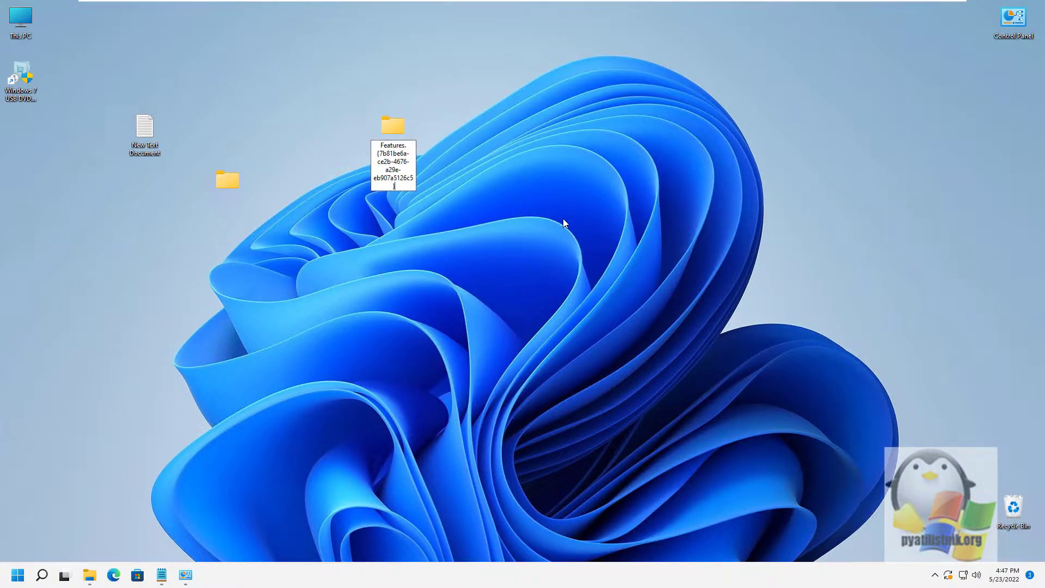
pyautogui.click(473, 188)
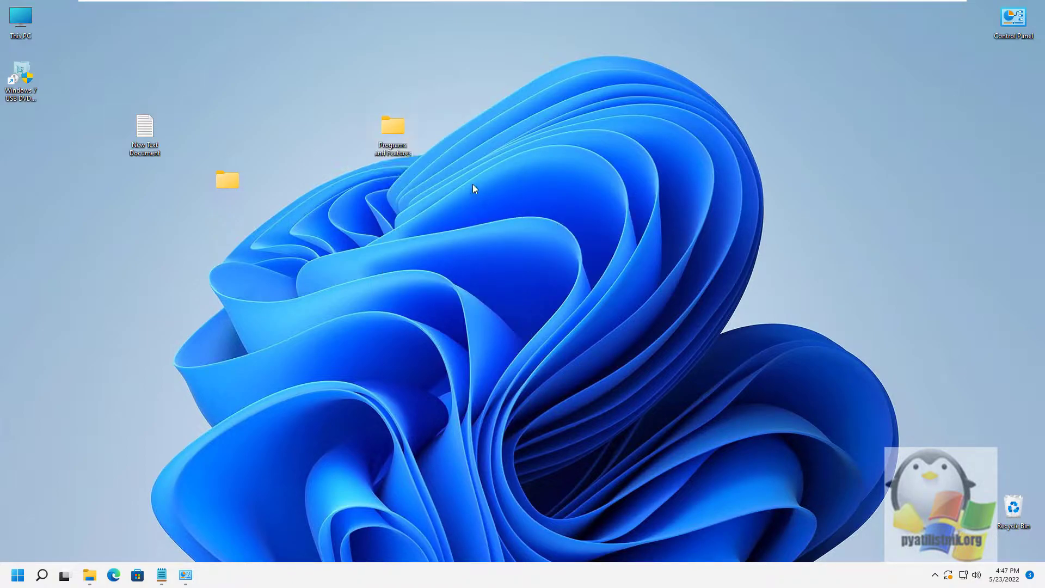
pyautogui.doubleClick(385, 128)
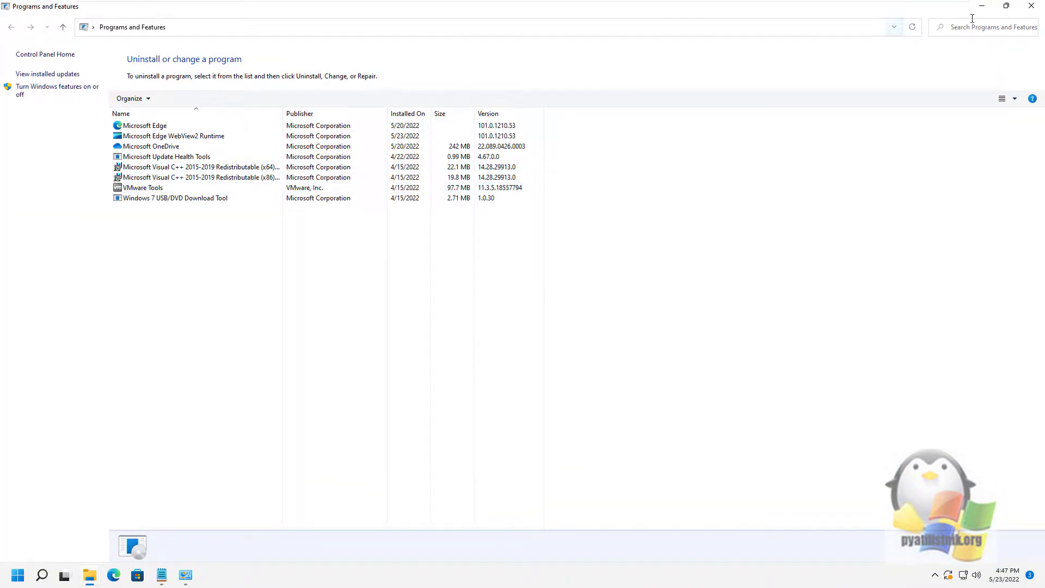
# Step: Close the Programs and Features window and select the Windows Firewall GUID line in Notepad
pyautogui.click(1030, 8)
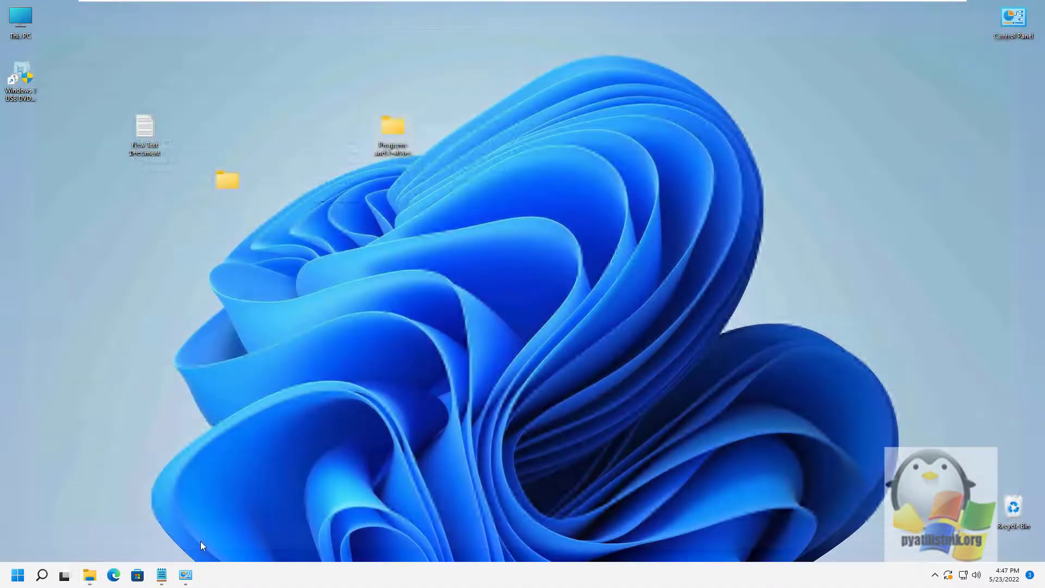
pyautogui.click(162, 575)
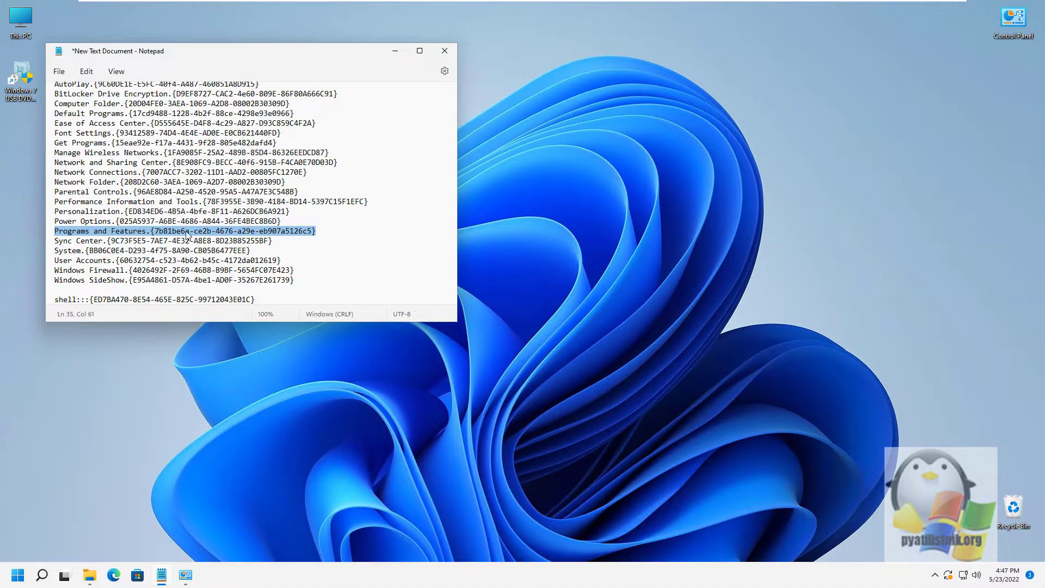
pyautogui.moveTo(295, 268); pyautogui.dragTo(48, 275)
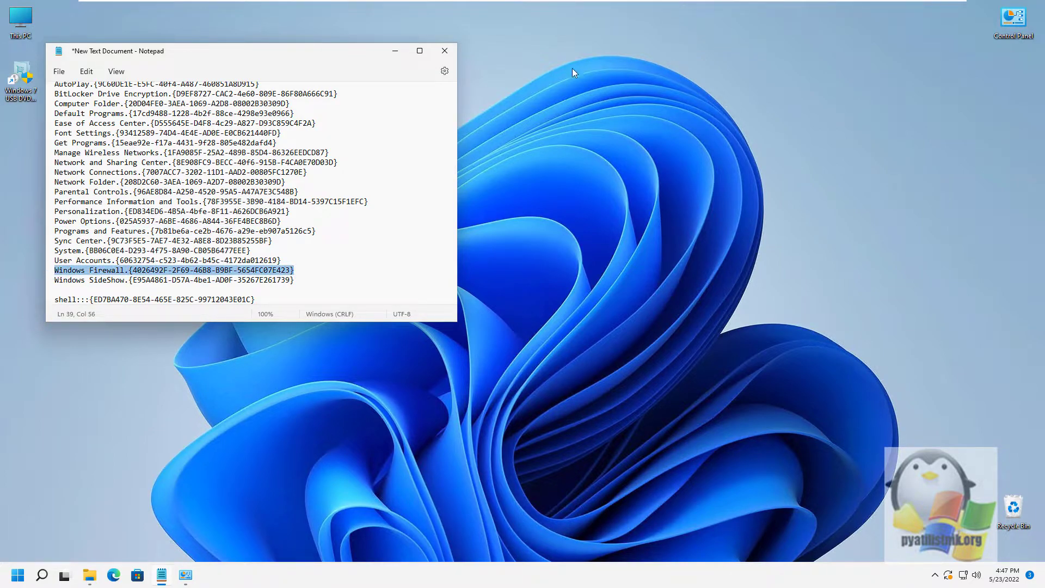
pyautogui.click(396, 62)
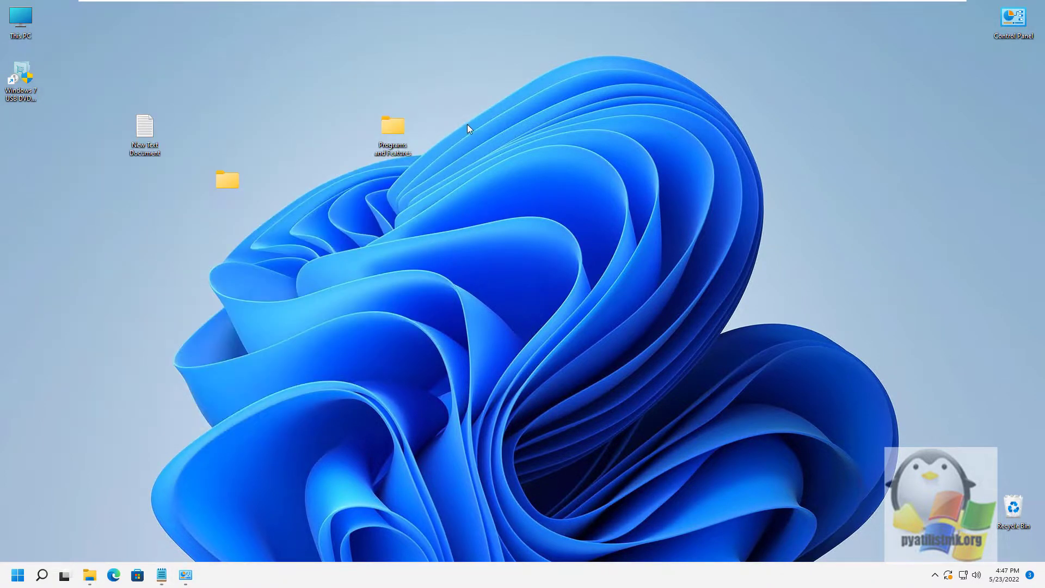
# Step: Create a Windows Firewall GUID desktop folder, open its Firewall page, then close it
pyautogui.rightClick(468, 125)
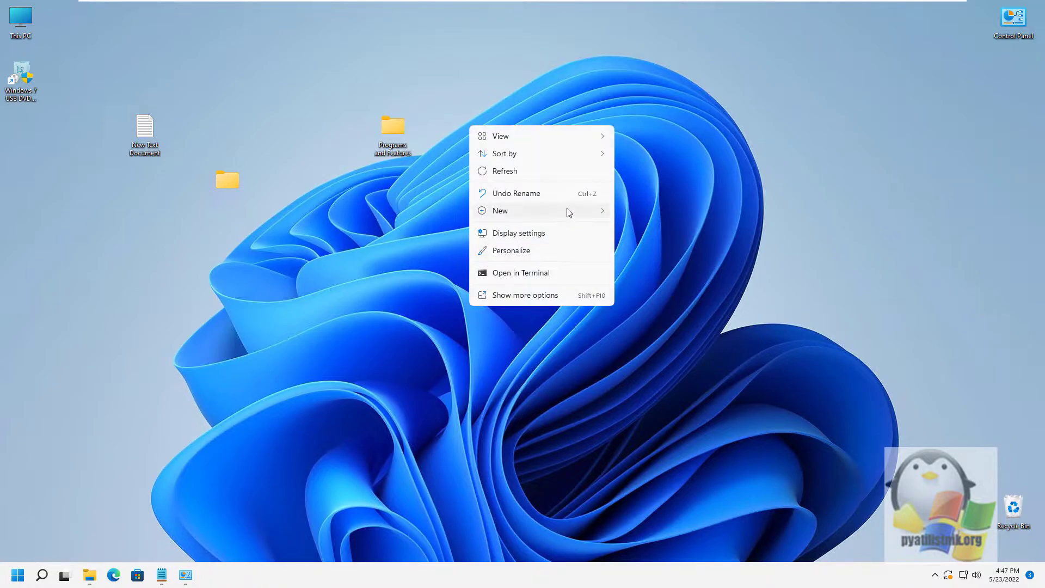
pyautogui.moveTo(567, 211)
pyautogui.click(638, 212)
pyautogui.hotkey('ctrl', 'v')
pyautogui.press('Return')
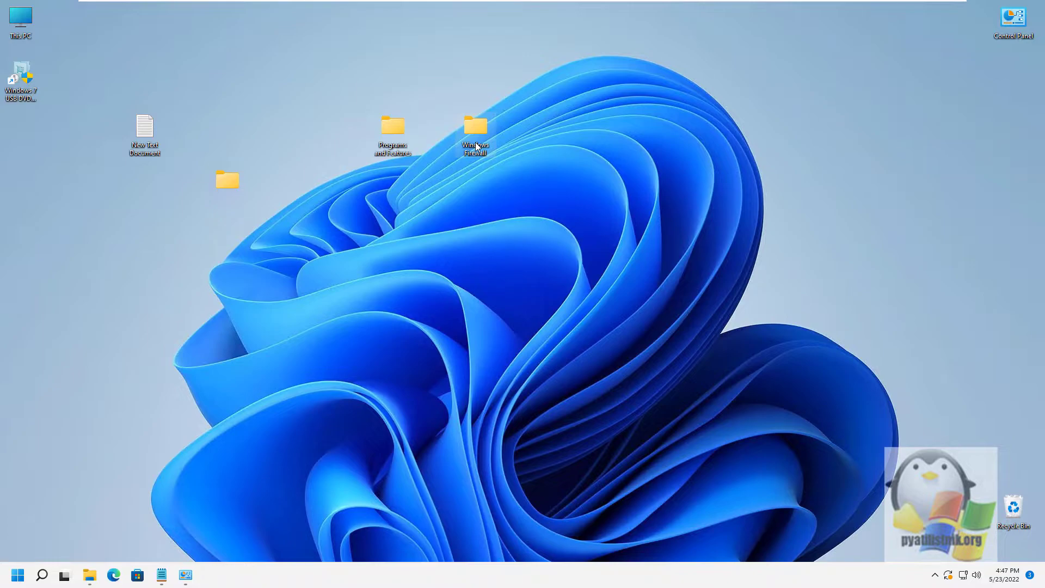
pyautogui.doubleClick(476, 133)
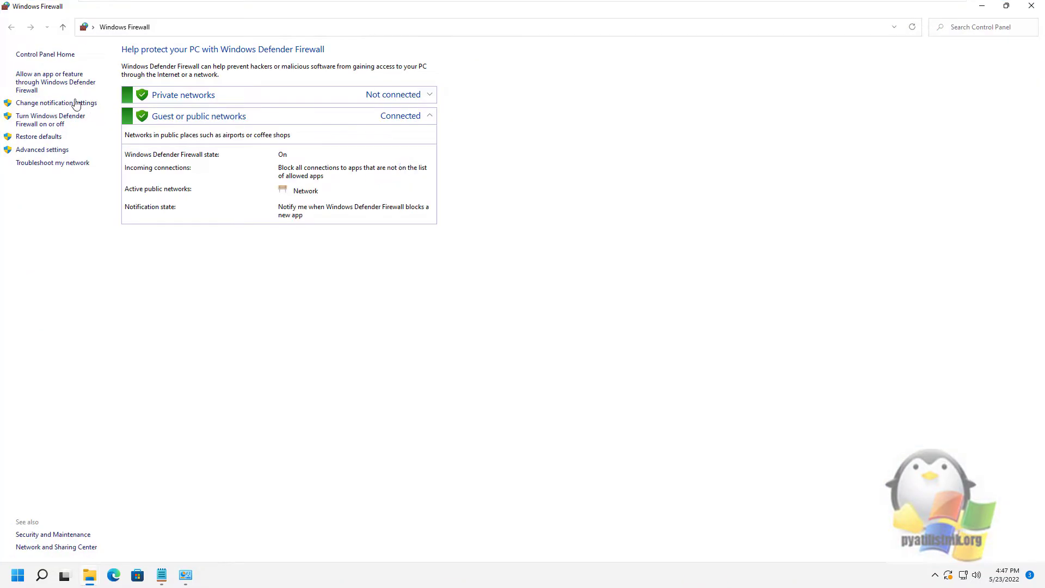
pyautogui.click(1031, 5)
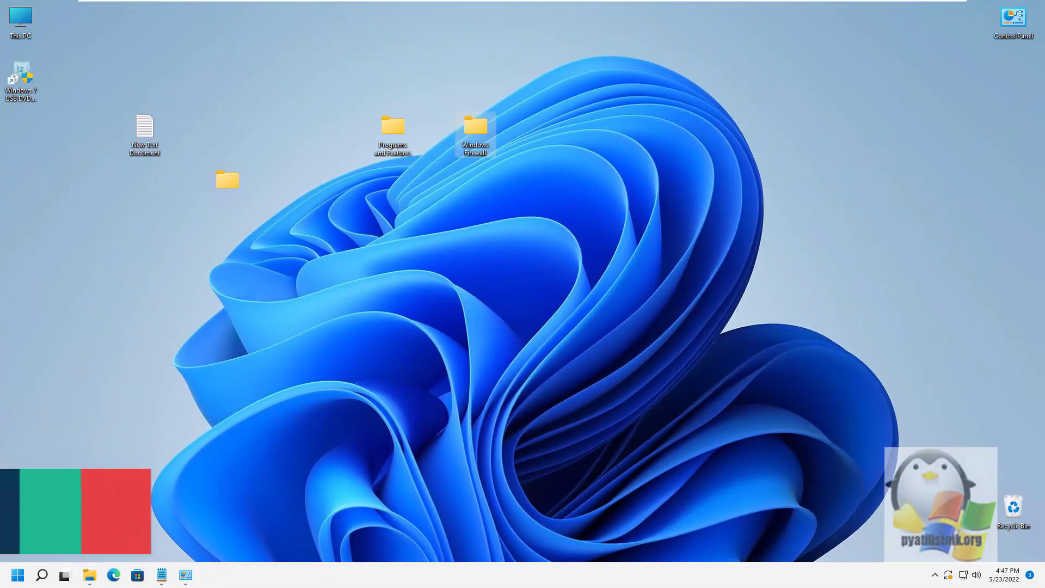